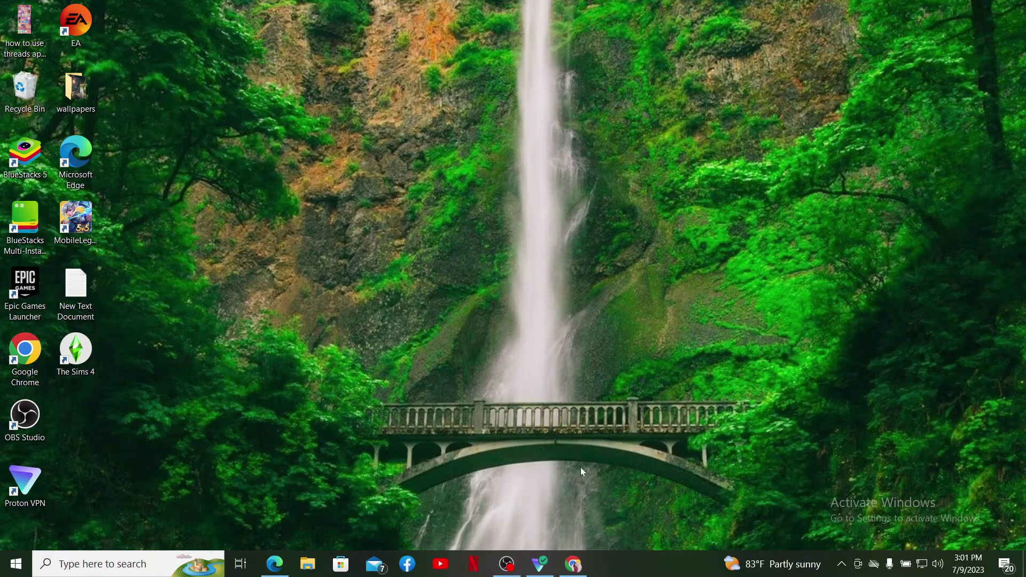
- Start the launcher, sign in with the Epic Games account password, and show the account menu
double_click(25, 293)
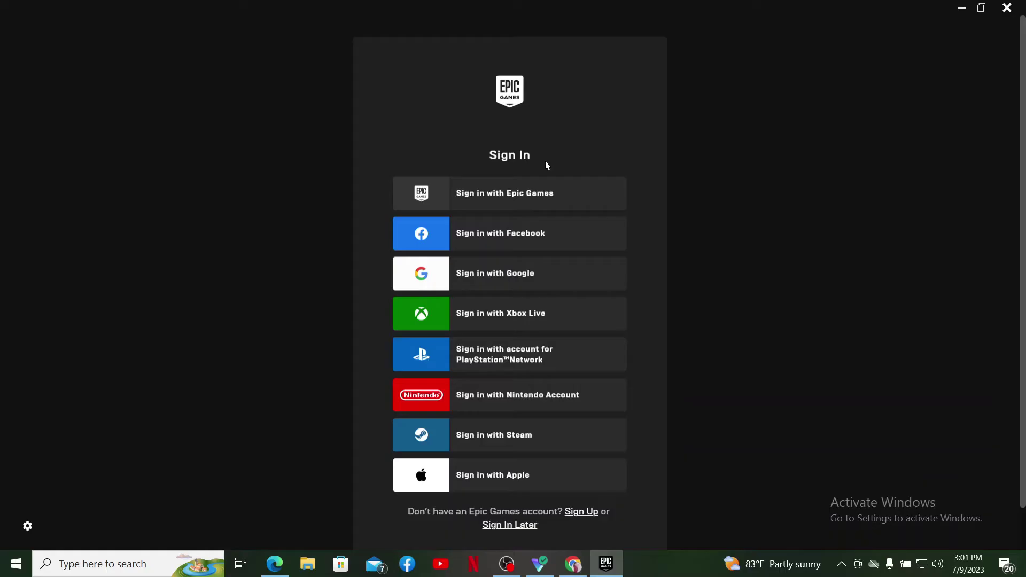
click(528, 194)
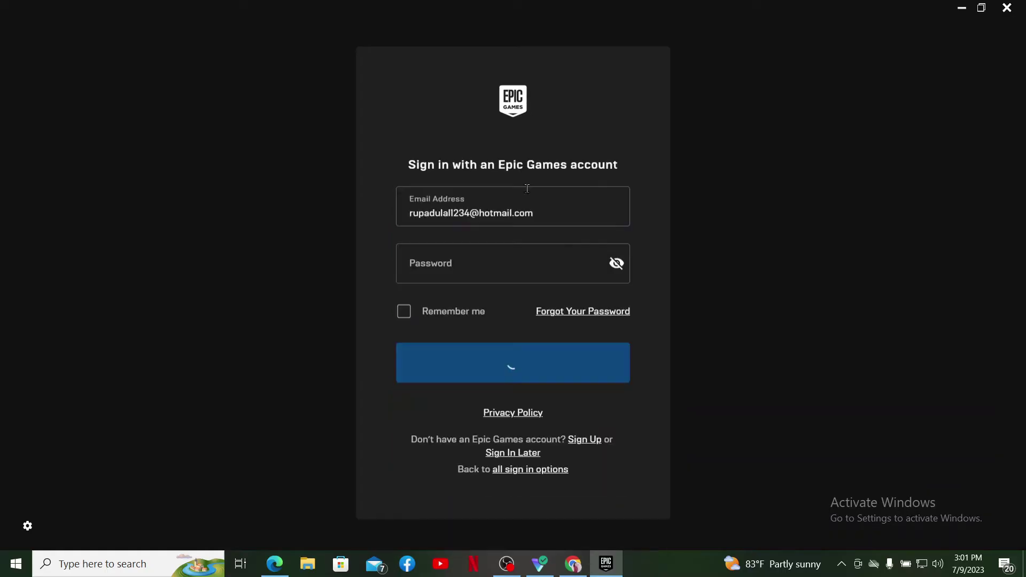
click(473, 278)
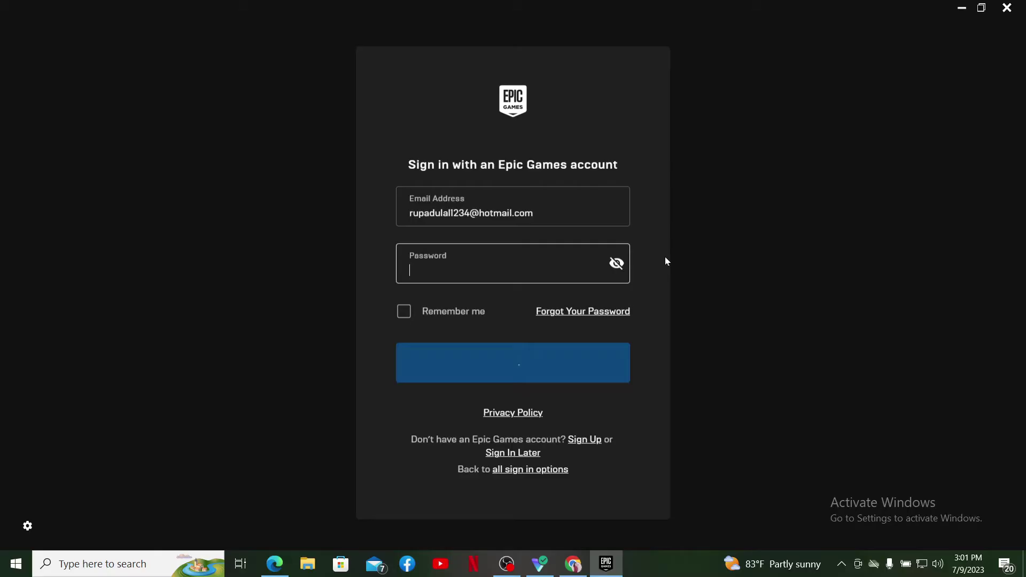
text(****************)
key(Return)
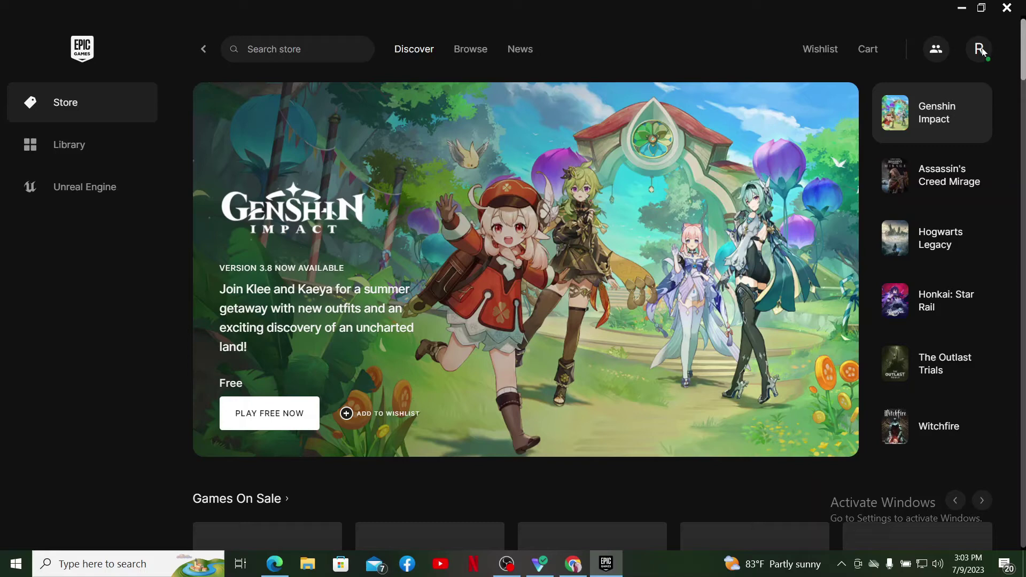
click(980, 49)
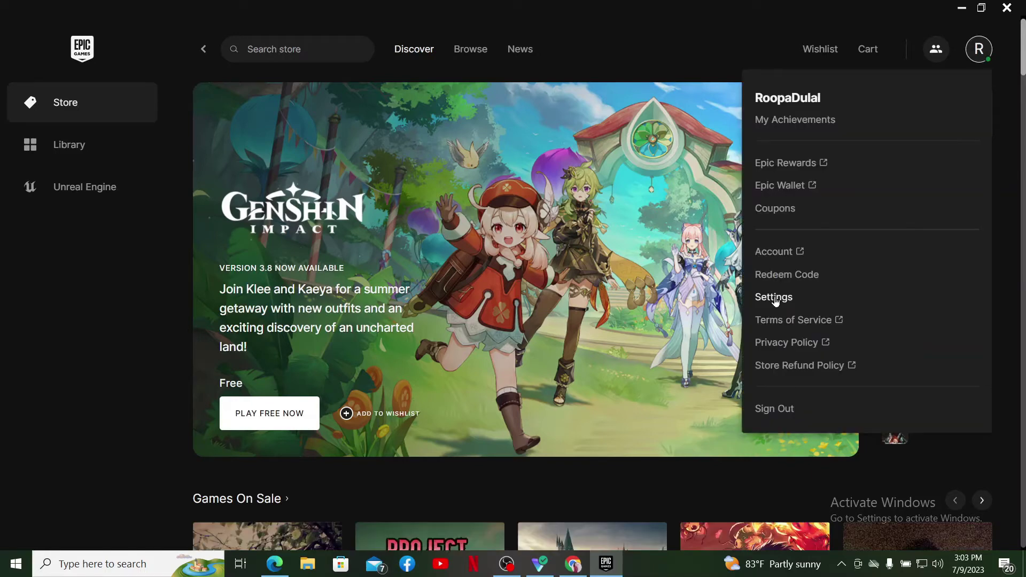
- Tick 'Enable Offline Mode Browsing' on the launcher Settings page
click(773, 297)
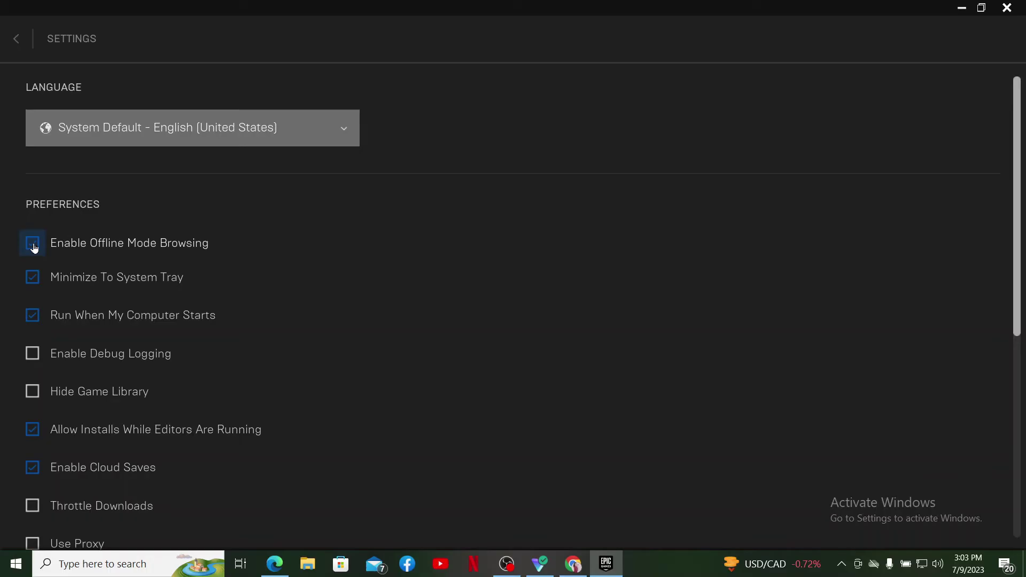
click(34, 243)
- Go back from Settings to the store home page and dismiss the account menu
click(17, 38)
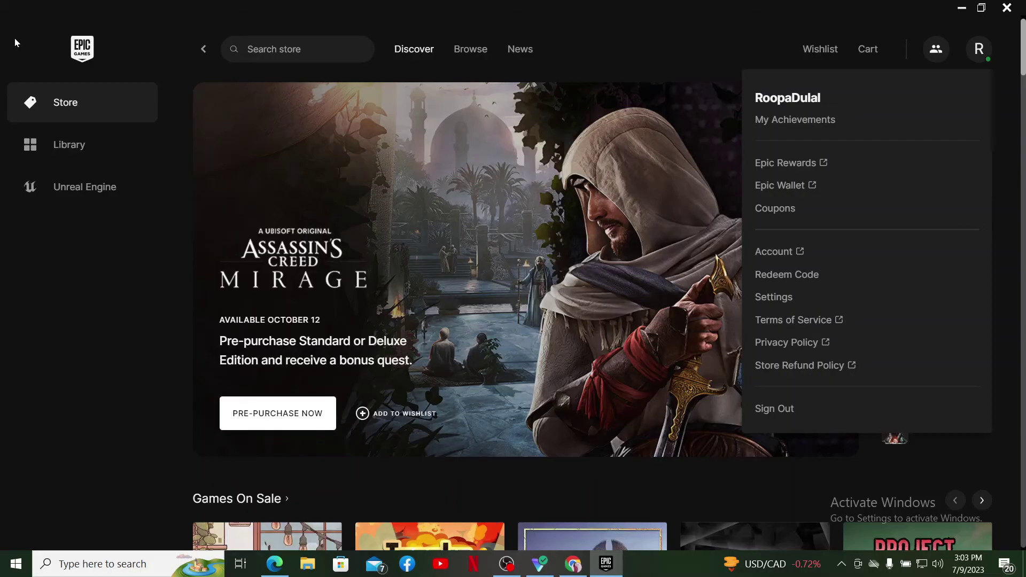
click(796, 299)
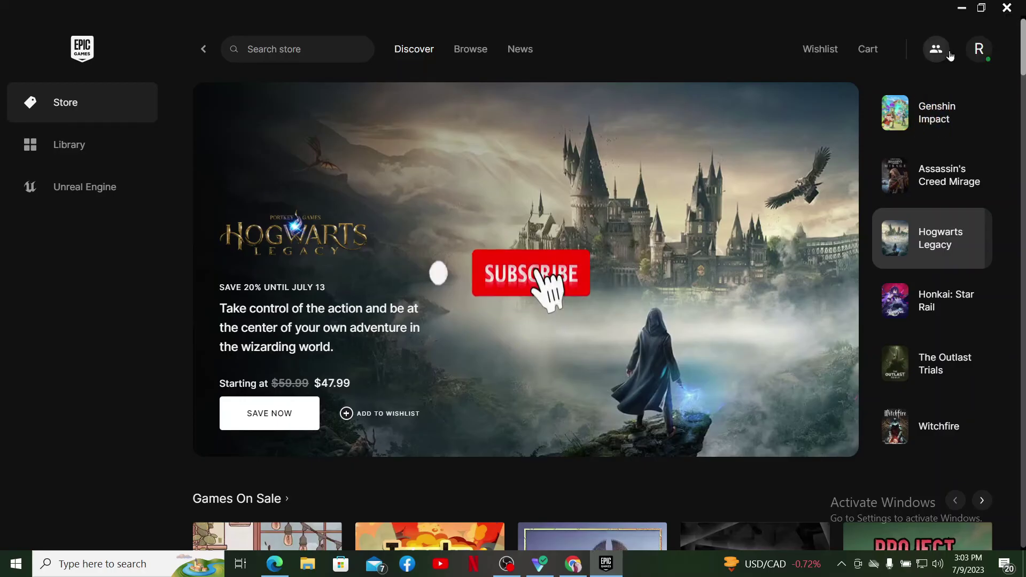
scroll(514, 321, down, 5)
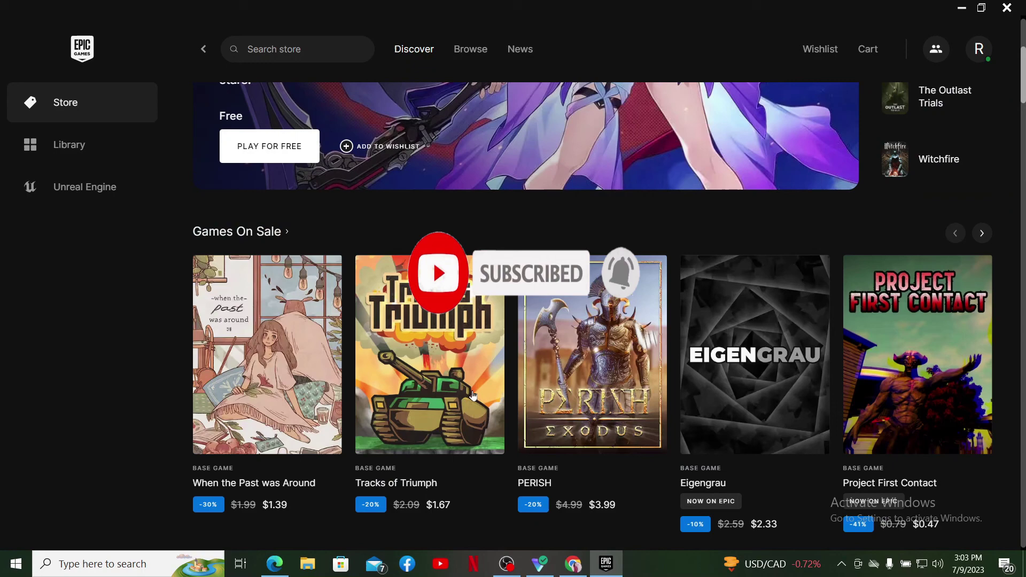